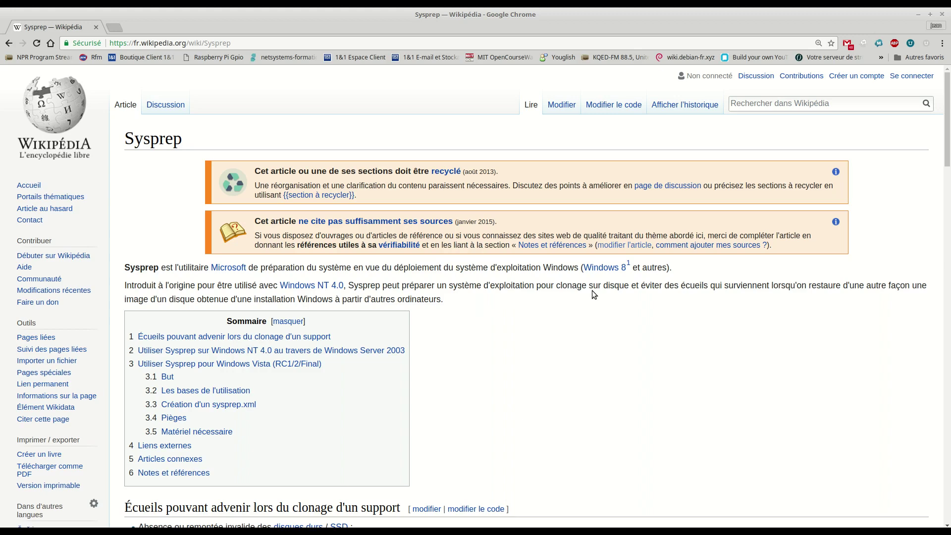
# Read the Sysprep article's sections on cloning pitfalls, command-line usage with /generalize and /oobe, and the sysprep.xml answer file.
pyautogui.scroll(-2, 595, 295)
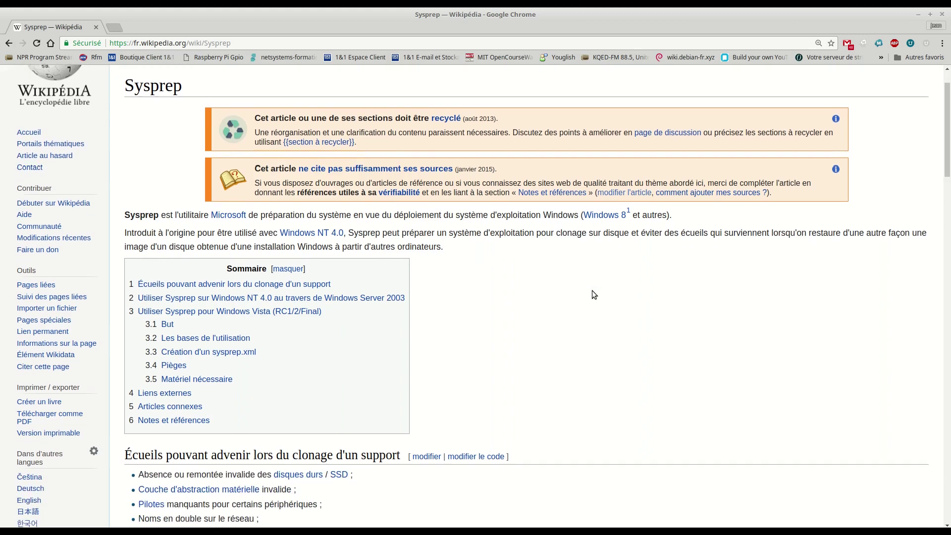
pyautogui.scroll(-2, 595, 294)
pyautogui.scroll(-1, 594, 294)
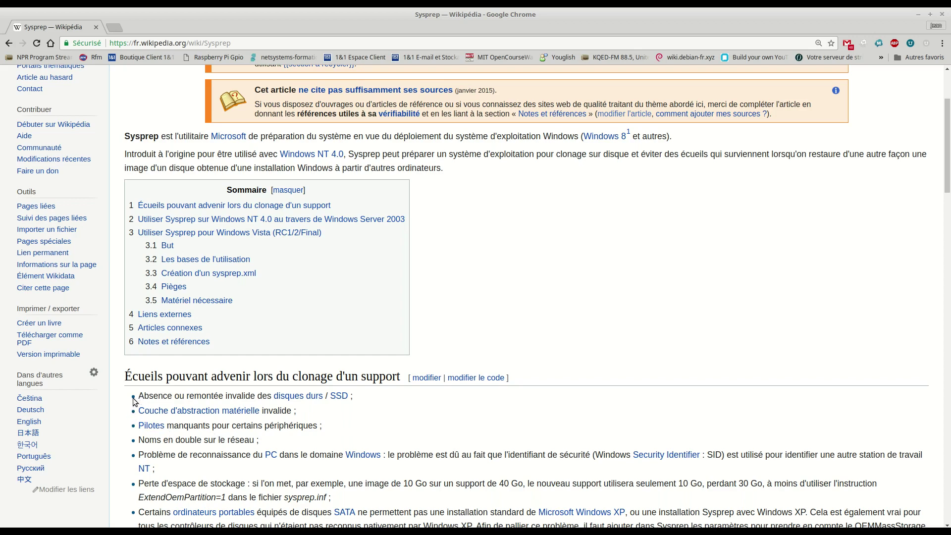
pyautogui.scroll(-5, 176, 476)
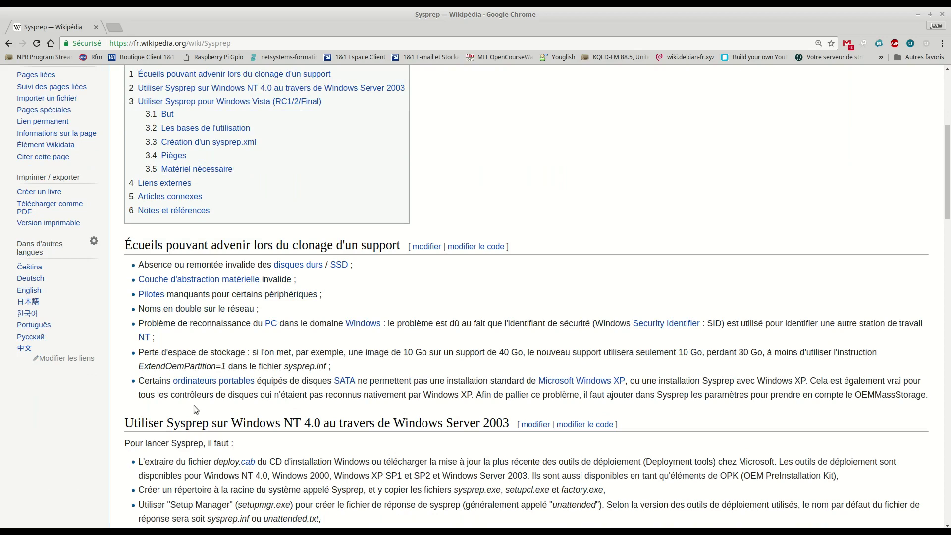
pyautogui.scroll(-4, 194, 406)
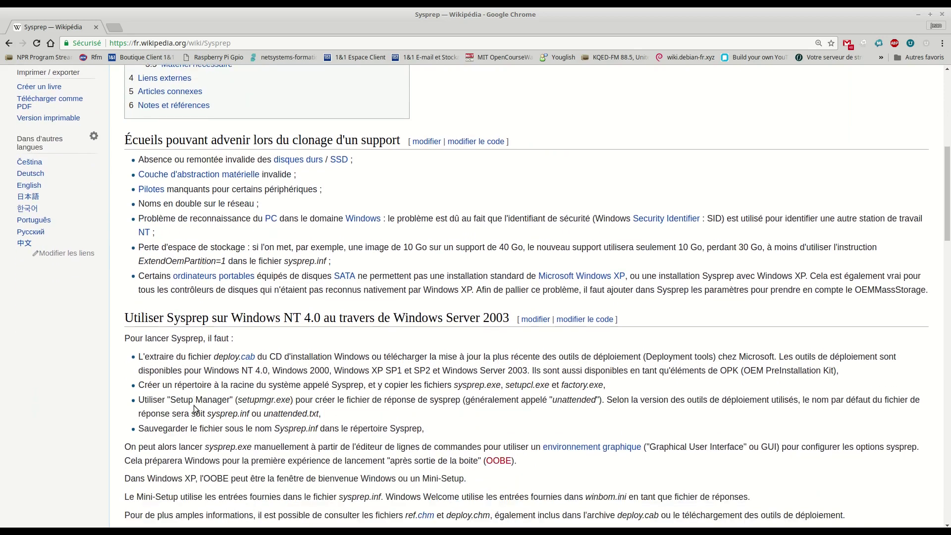
pyautogui.scroll(-1, 194, 410)
pyautogui.scroll(-2, 173, 401)
pyautogui.scroll(-1, 172, 400)
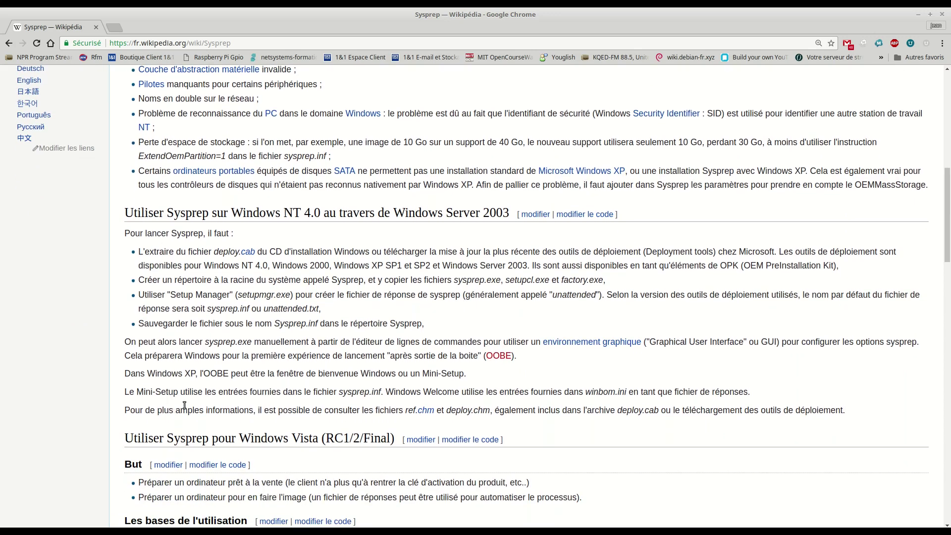
pyautogui.scroll(-6, 184, 405)
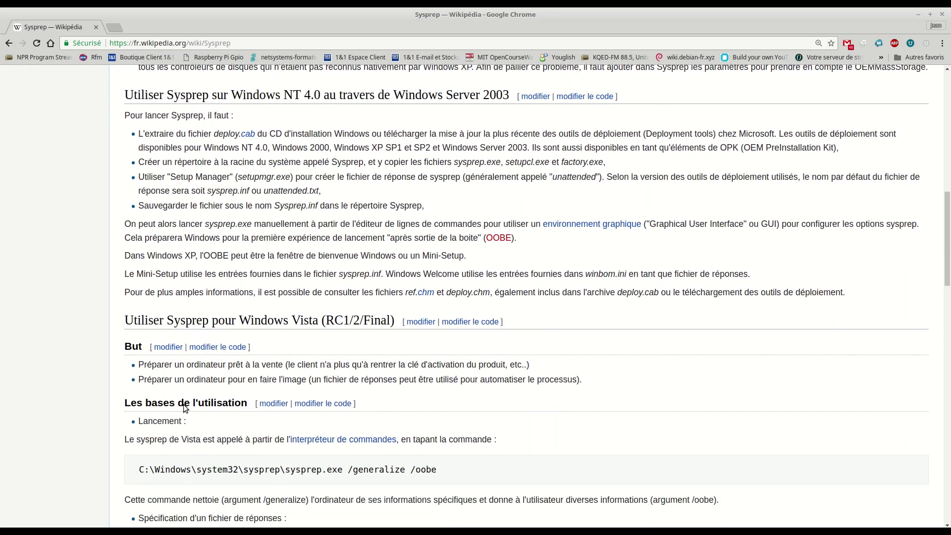
pyautogui.scroll(-5, 185, 407)
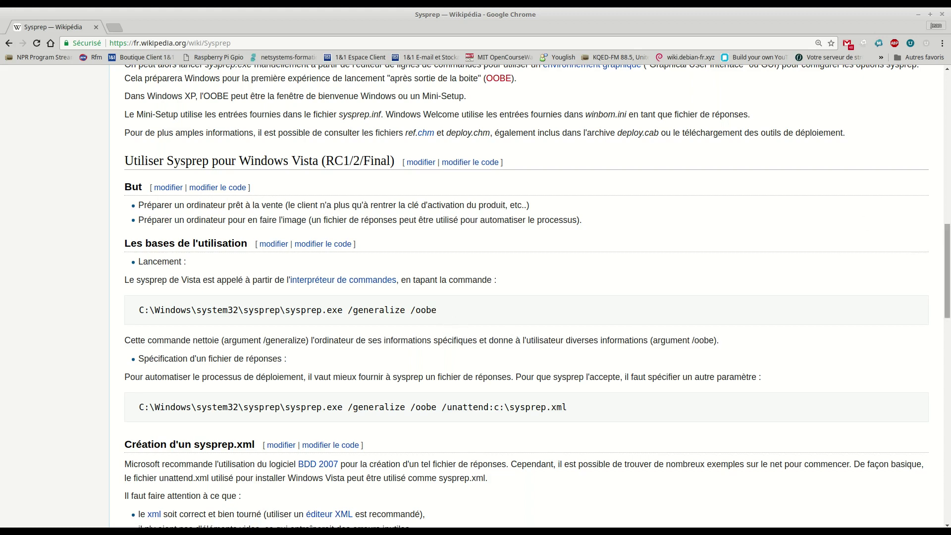
pyautogui.scroll(-7, 947, 273)
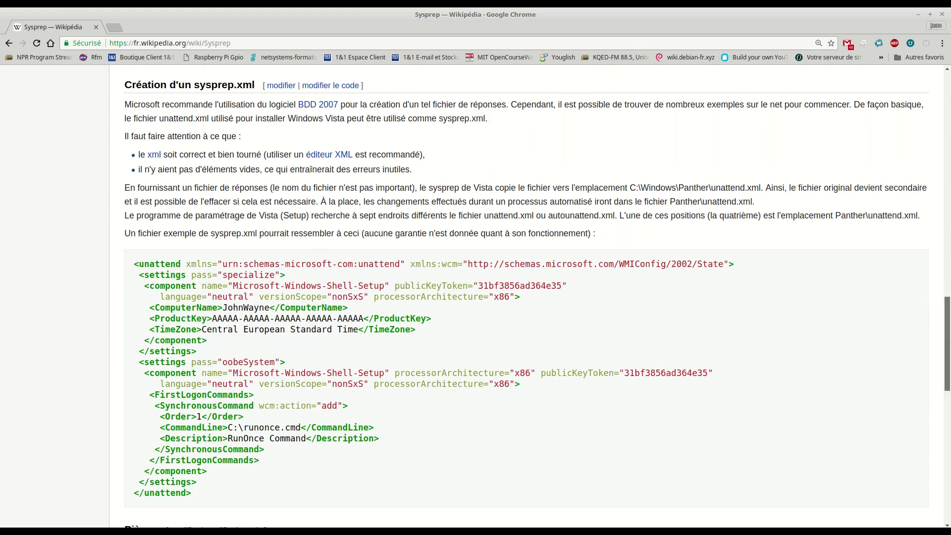
pyautogui.scroll(4, 527, 297)
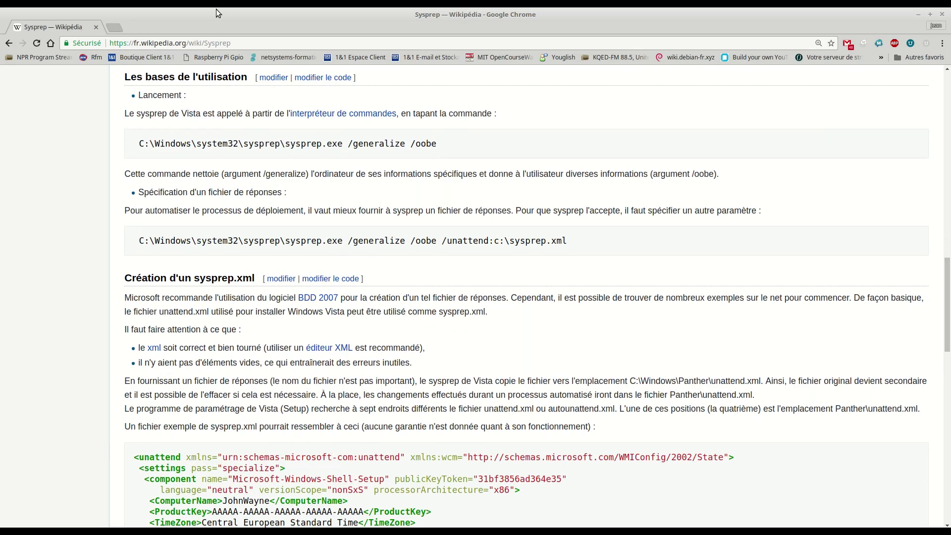
# Close the browser and open the C:\Windows\System32 folder in the Windows 2012 - 3 virtual machine.
pyautogui.click(942, 15)
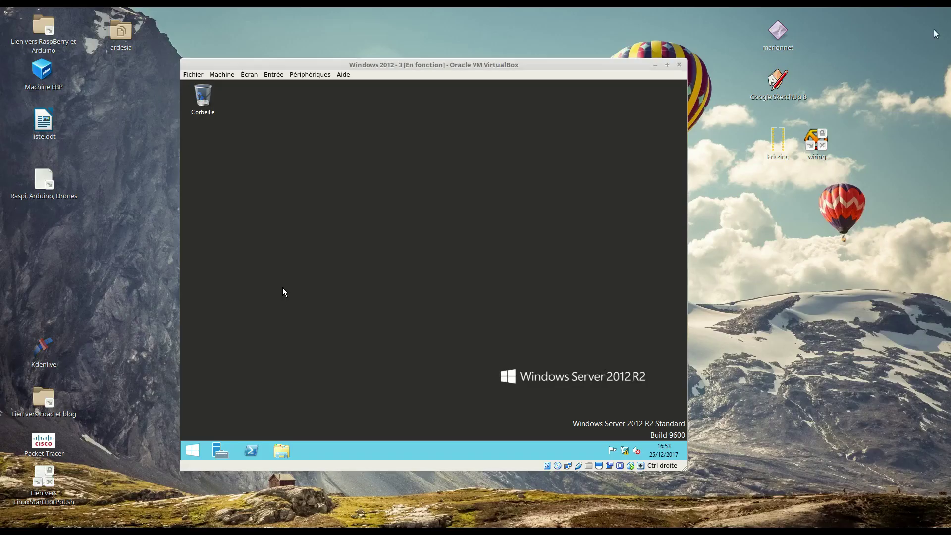
pyautogui.click(279, 451)
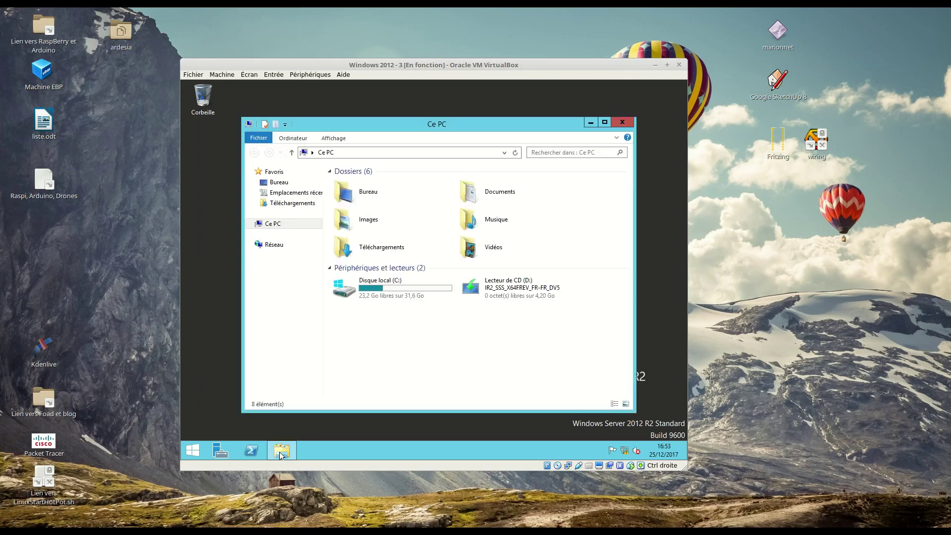
pyautogui.doubleClick(369, 290)
pyautogui.doubleClick(361, 228)
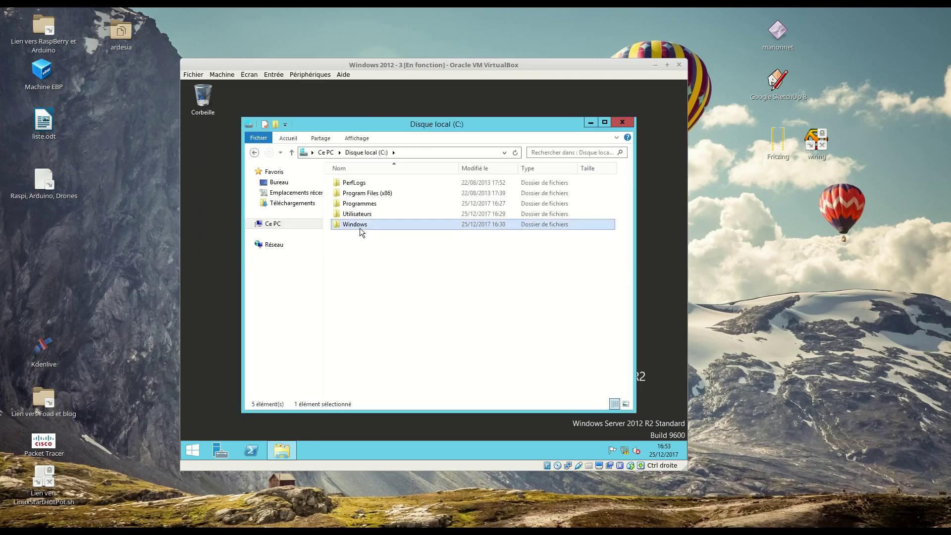
pyautogui.scroll(-5, 401, 317)
pyautogui.scroll(-5, 401, 332)
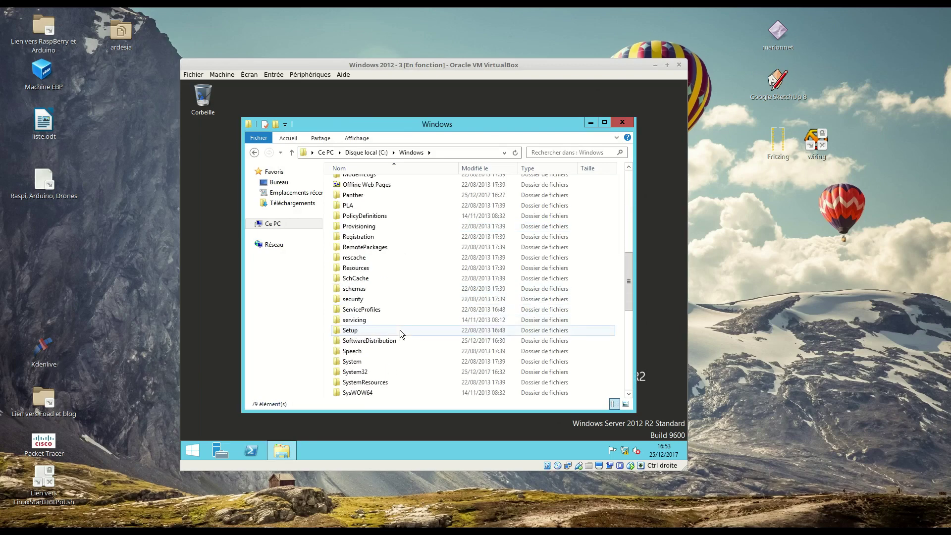
pyautogui.click(358, 373)
pyautogui.doubleClick(360, 373)
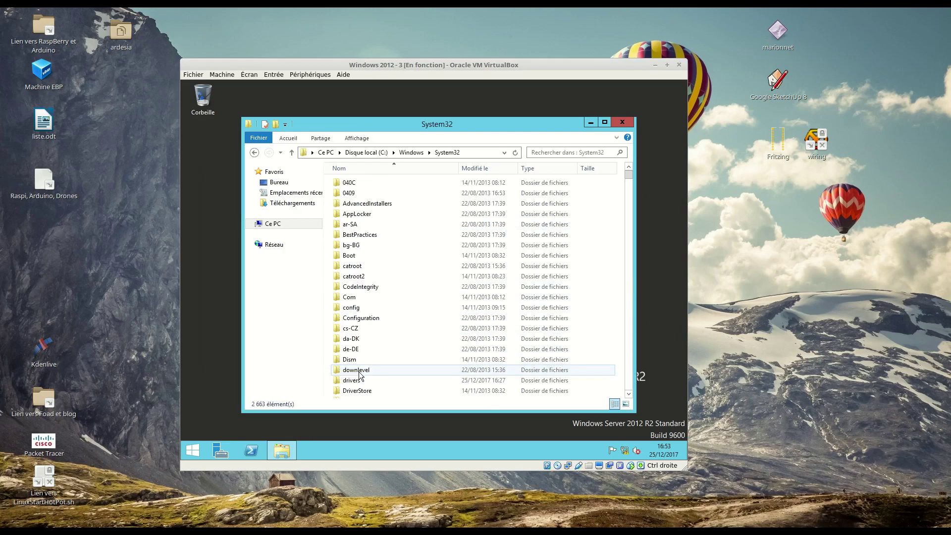
# Open the Sysprep folder inside System32 and launch the sysprep application.
pyautogui.moveTo(630, 176)
pyautogui.mouseDown()
pyautogui.moveTo(630, 194)
pyautogui.moveTo(630, 182)
pyautogui.mouseUp()
pyautogui.scroll(-2, 362, 377)
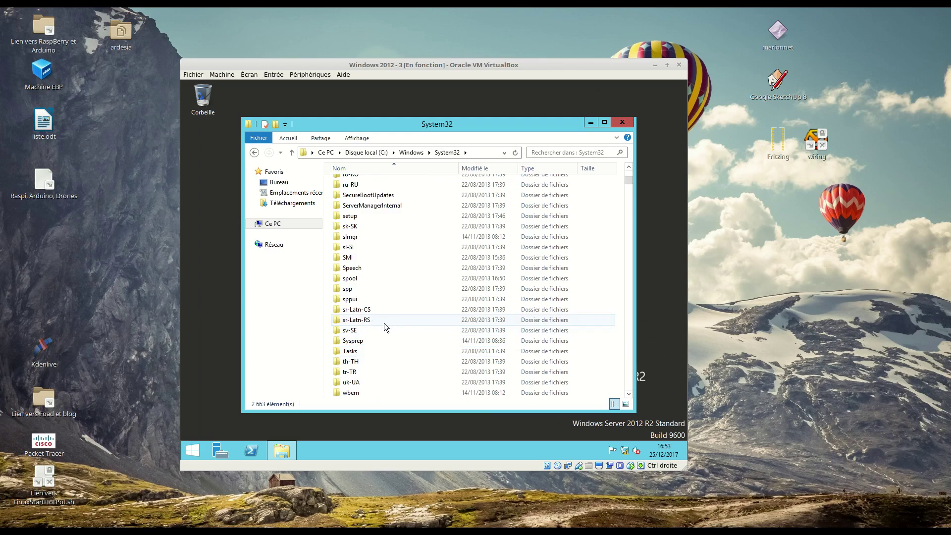
pyautogui.doubleClick(376, 343)
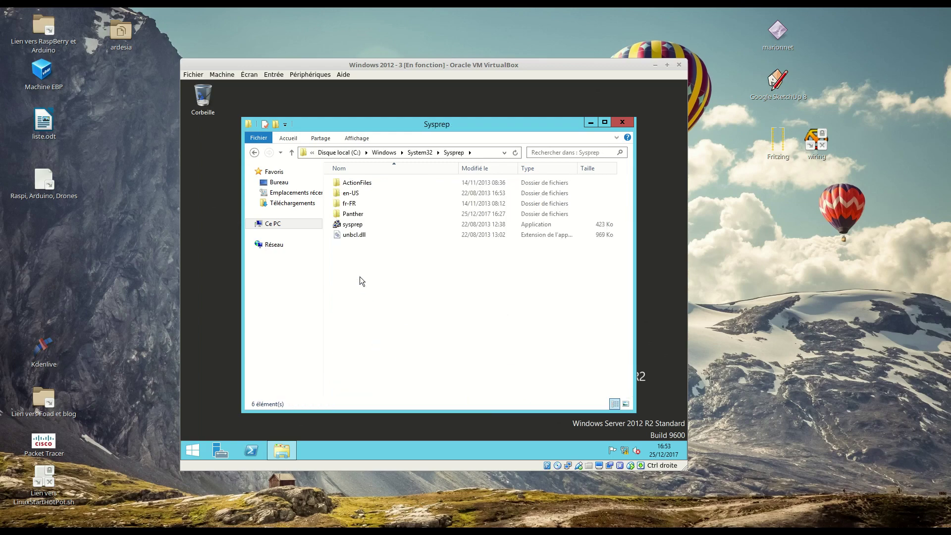
pyautogui.click(356, 227)
pyautogui.doubleClick(357, 228)
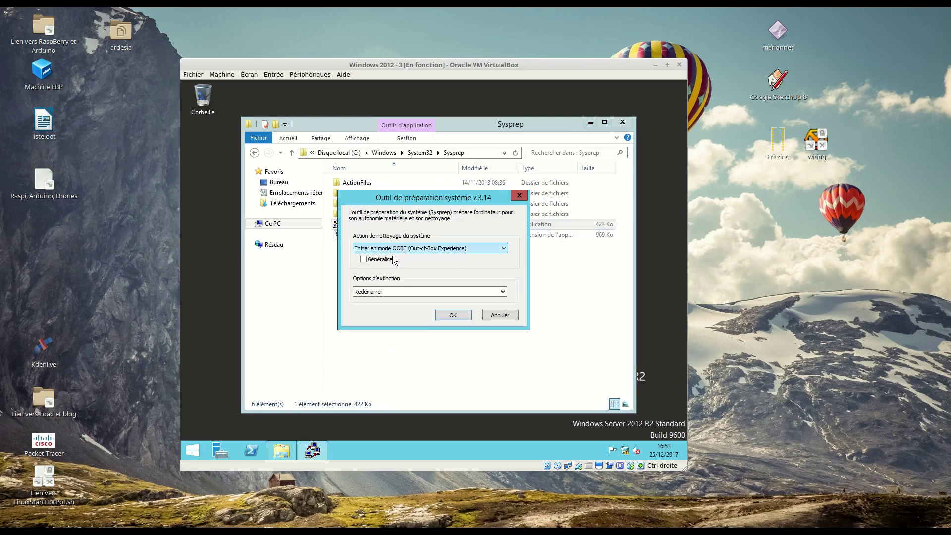
# Run Sysprep in OOBE mode with Généraliser enabled and the shutdown option set to Arrêter le système.
pyautogui.click(374, 260)
pyautogui.click(363, 260)
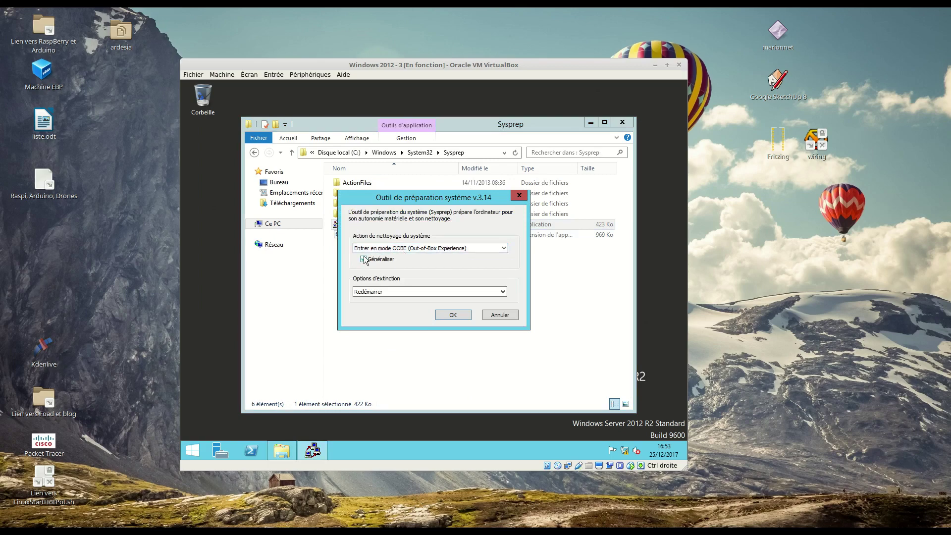
pyautogui.click(370, 293)
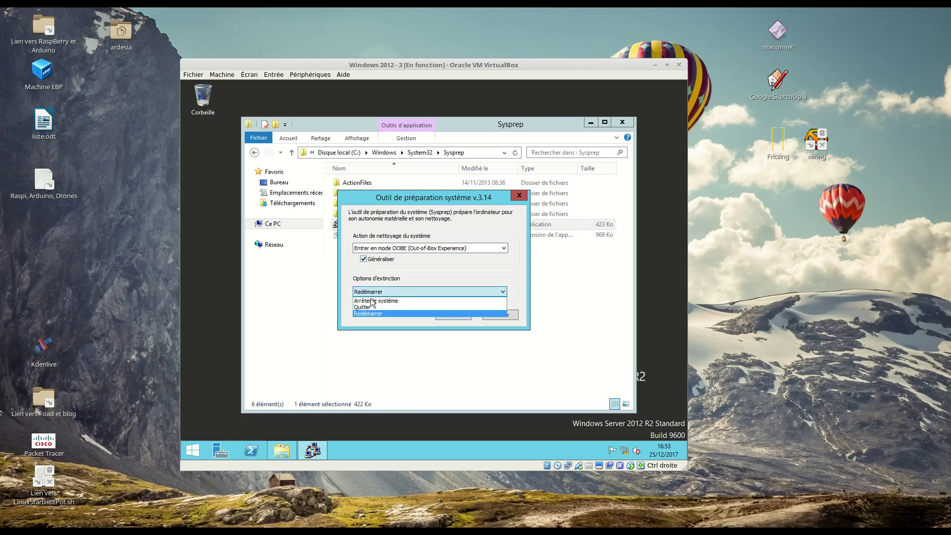
pyautogui.click(373, 301)
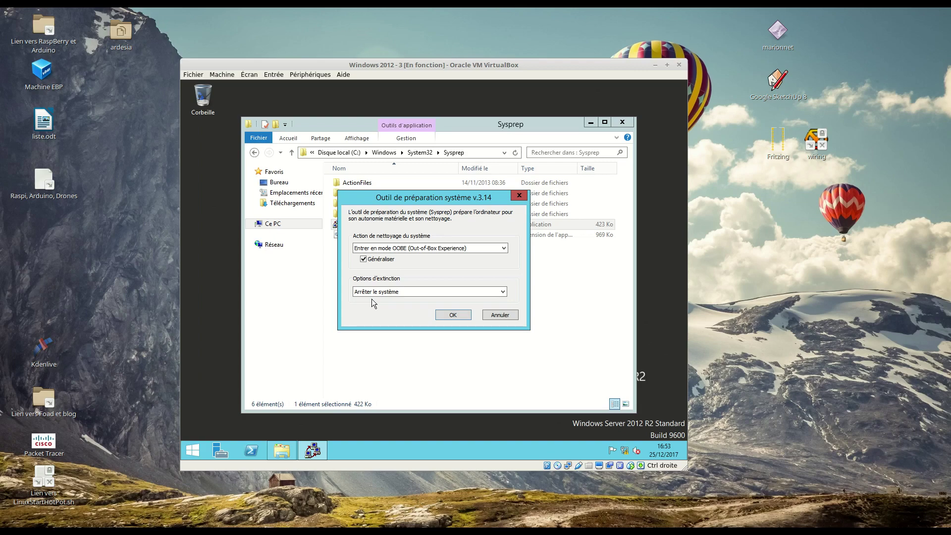
pyautogui.click(452, 315)
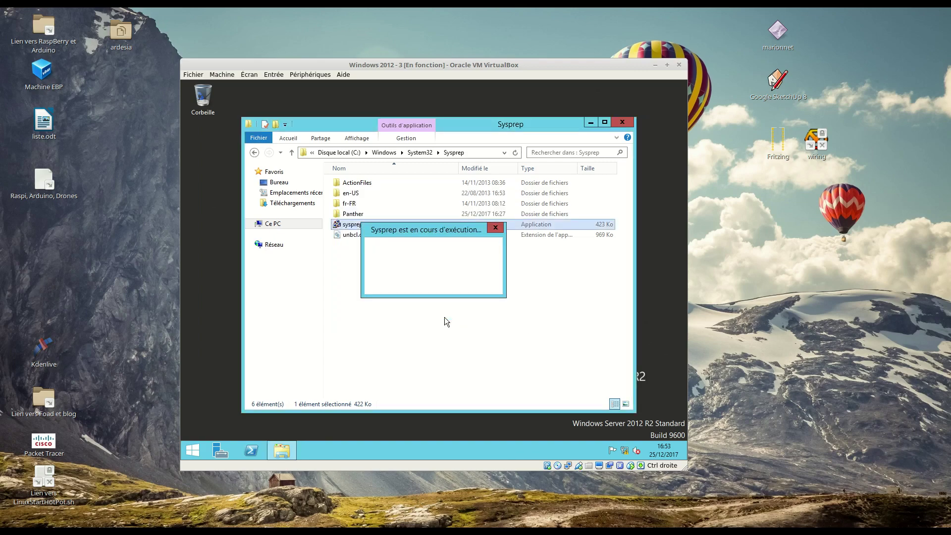